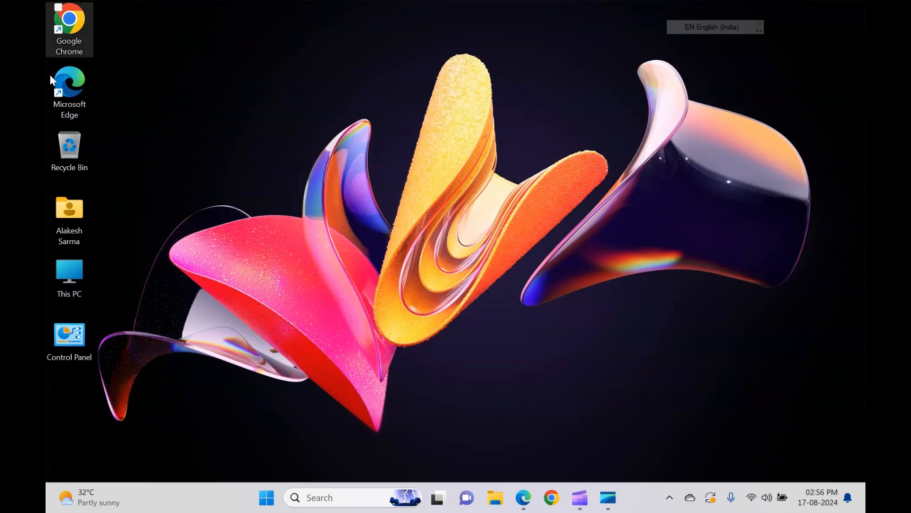
Search Windows for sys, open System Information and widen the Value column to fit the full processor entry
click(360, 500)
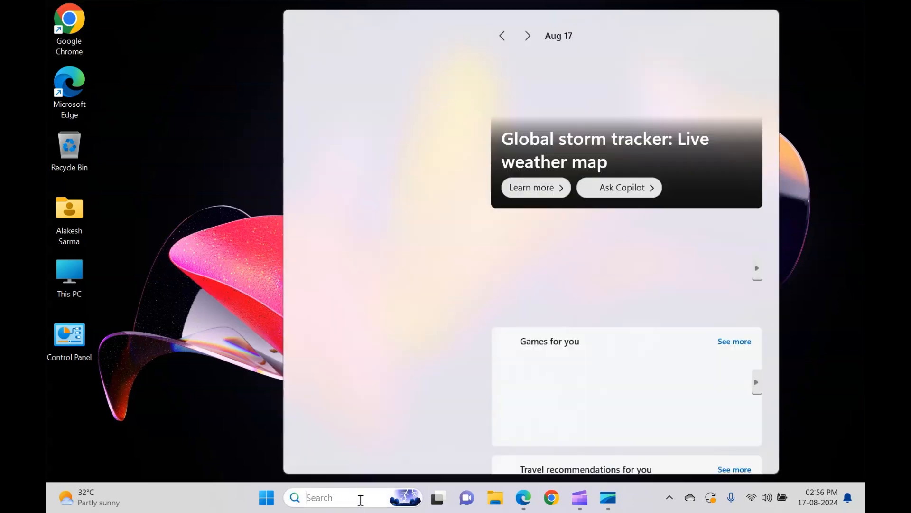
text(sys)
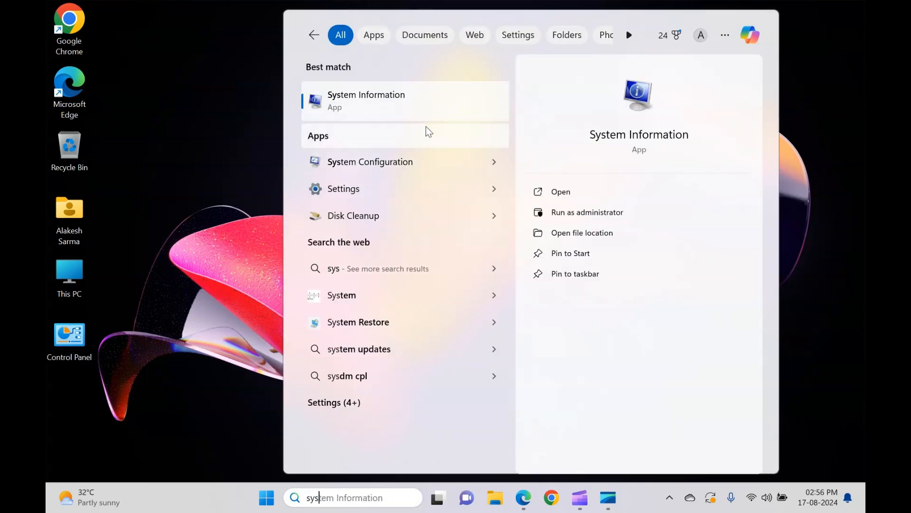
click(423, 112)
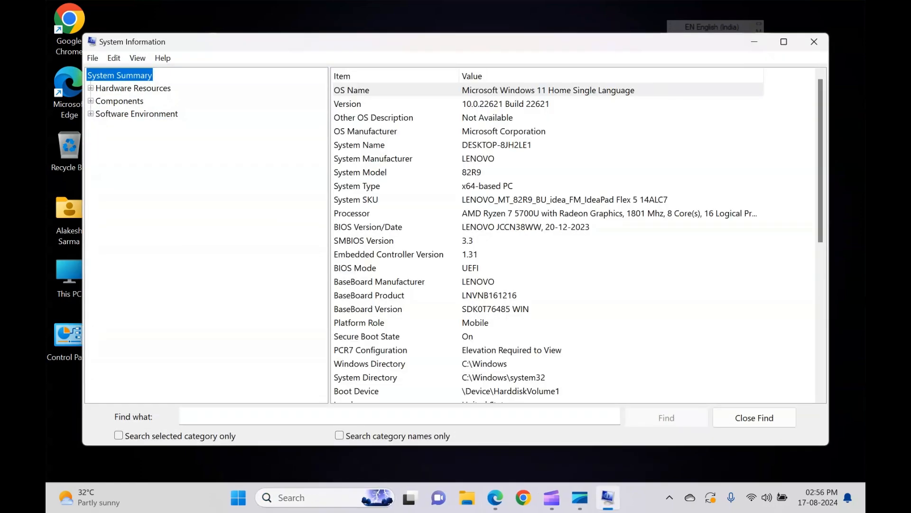
drag(765, 76, 801, 79)
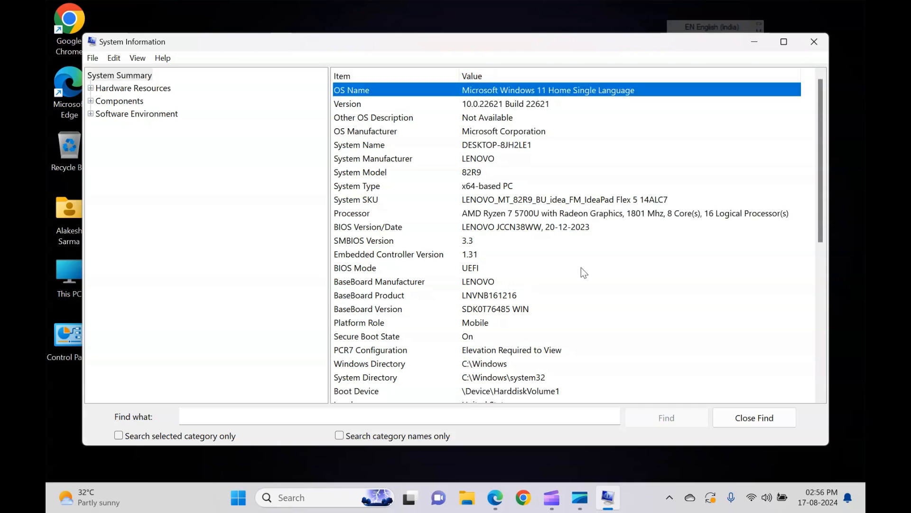
Check the processor and installed physical memory entries in the system summary, and close System Information
click(463, 215)
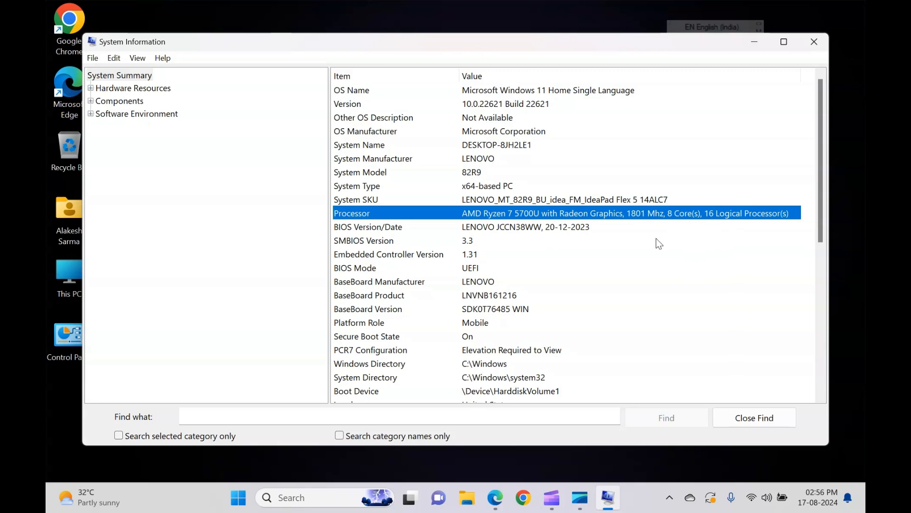
scroll(602, 297, down, 3)
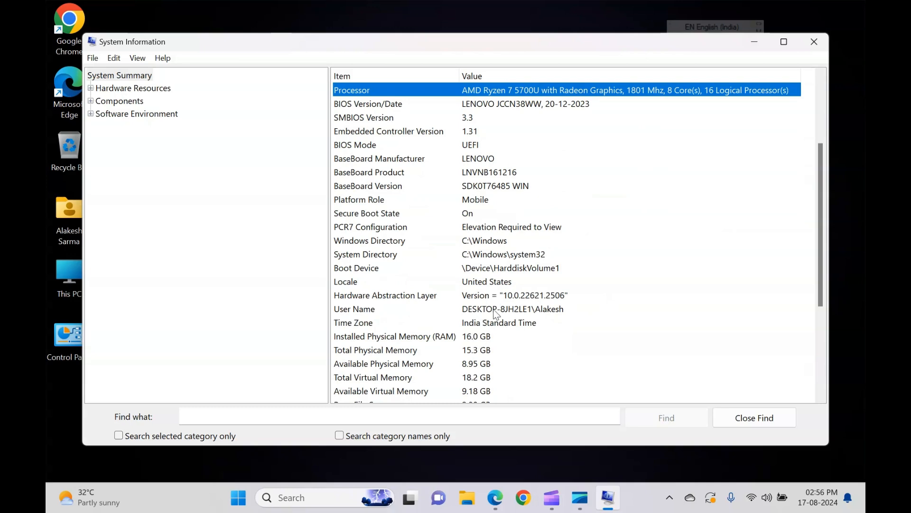
scroll(432, 288, up, 1)
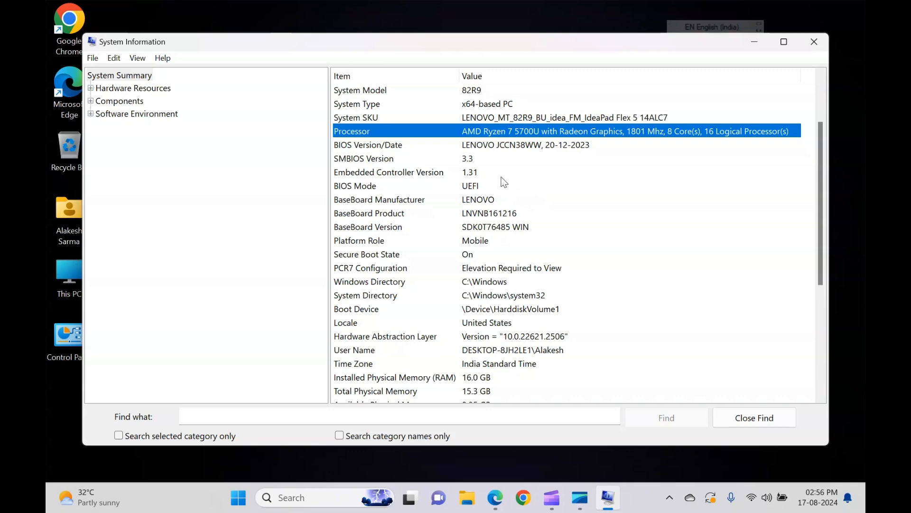
click(814, 42)
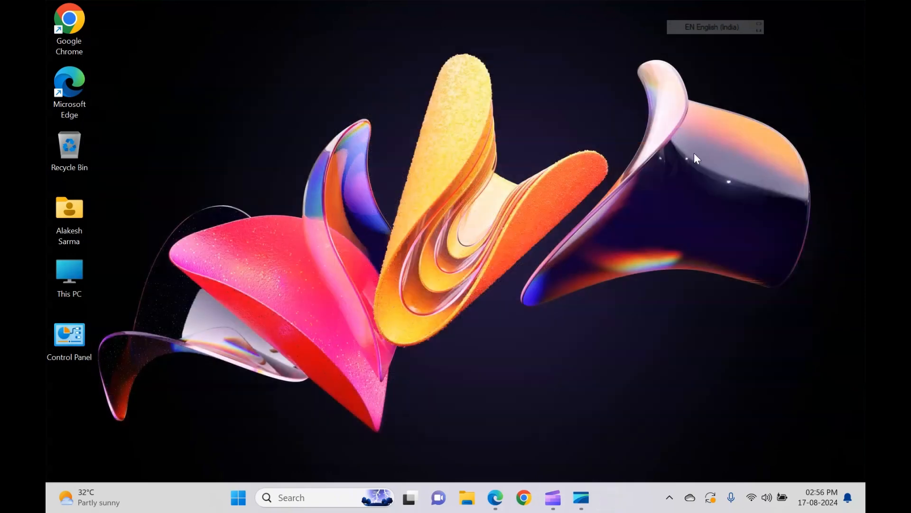
Reopen System Information, review the system summary down to the memory entries, hide its find bar and close the window
click(355, 494)
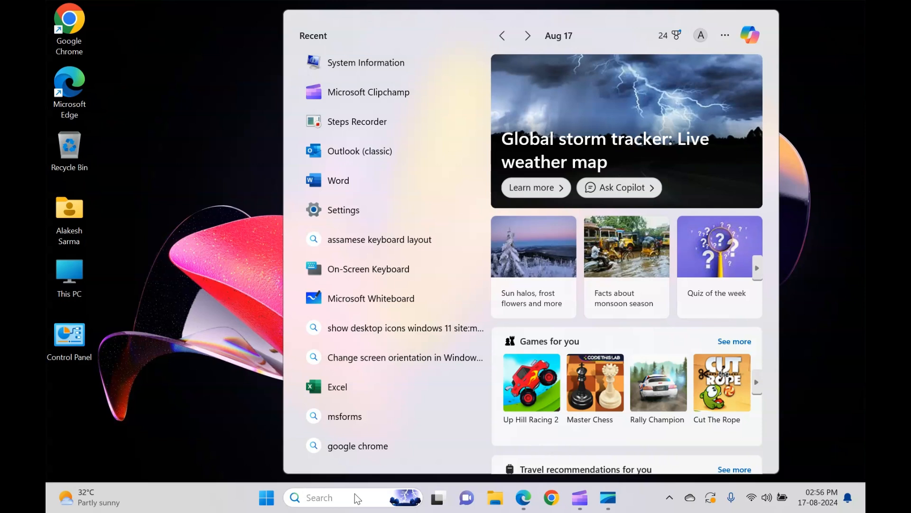
text(sys)
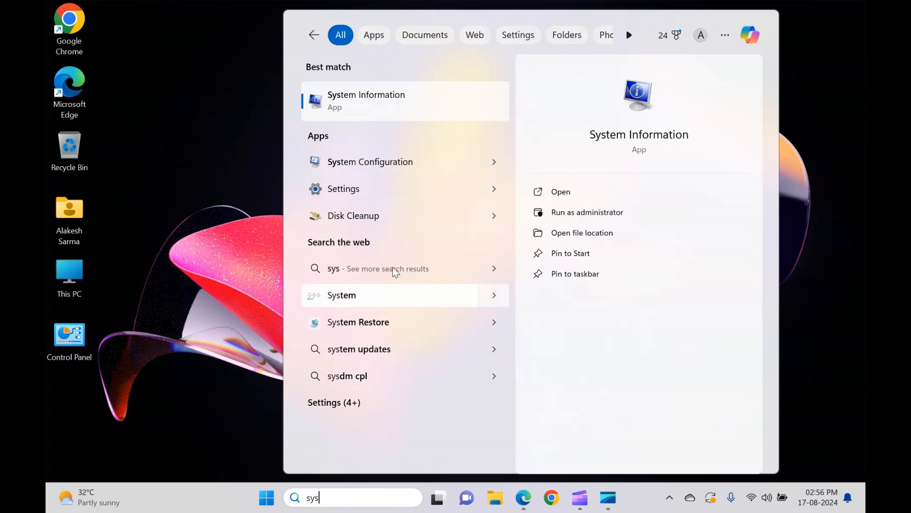
click(366, 102)
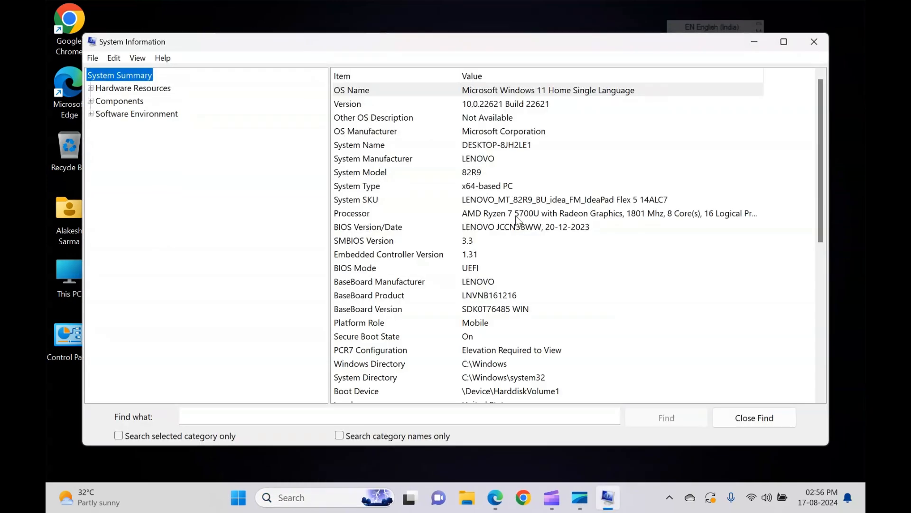
scroll(521, 212, down, 2)
scroll(519, 208, down, 4)
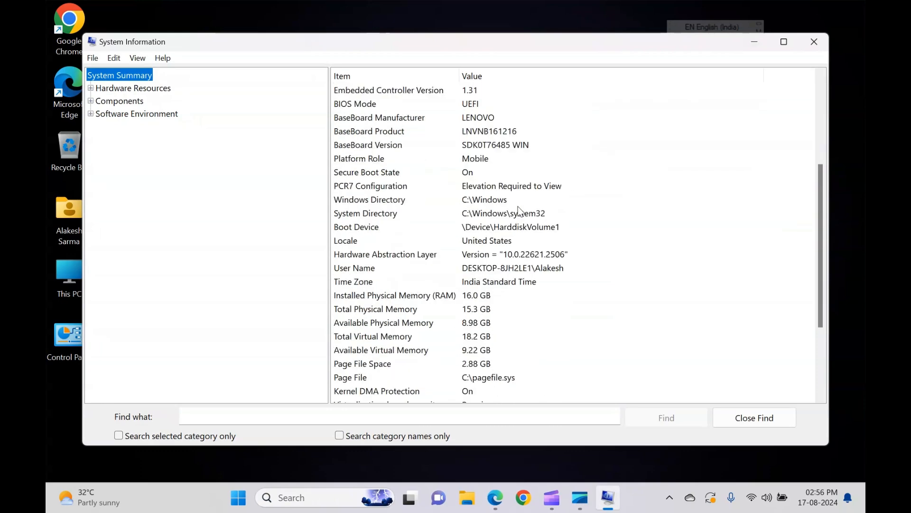
scroll(517, 207, down, 1)
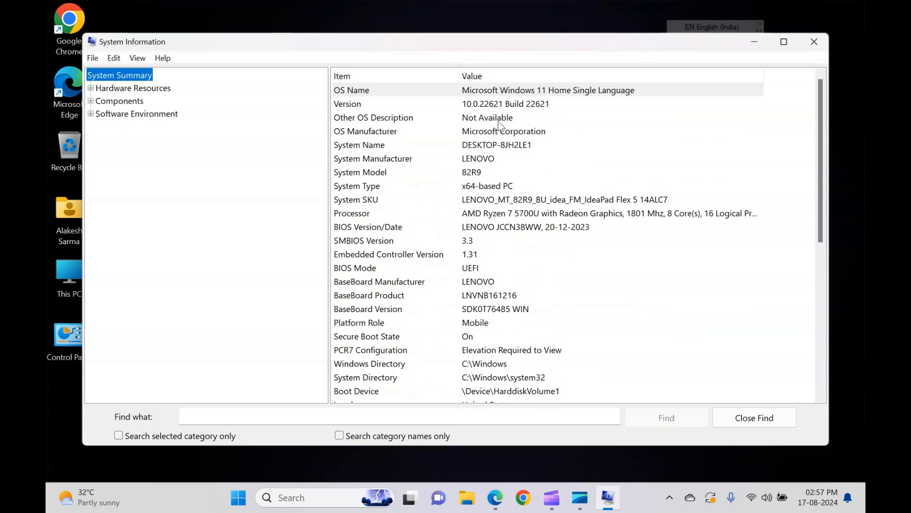
click(756, 419)
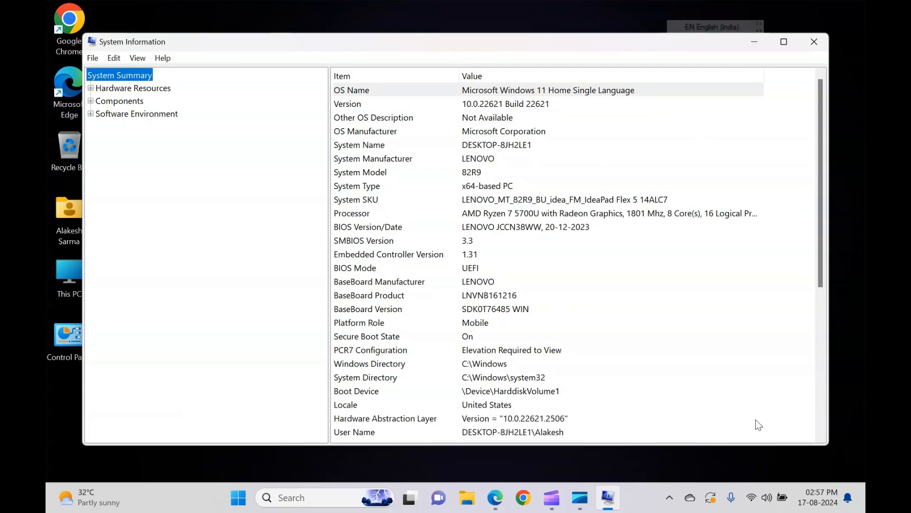
click(809, 41)
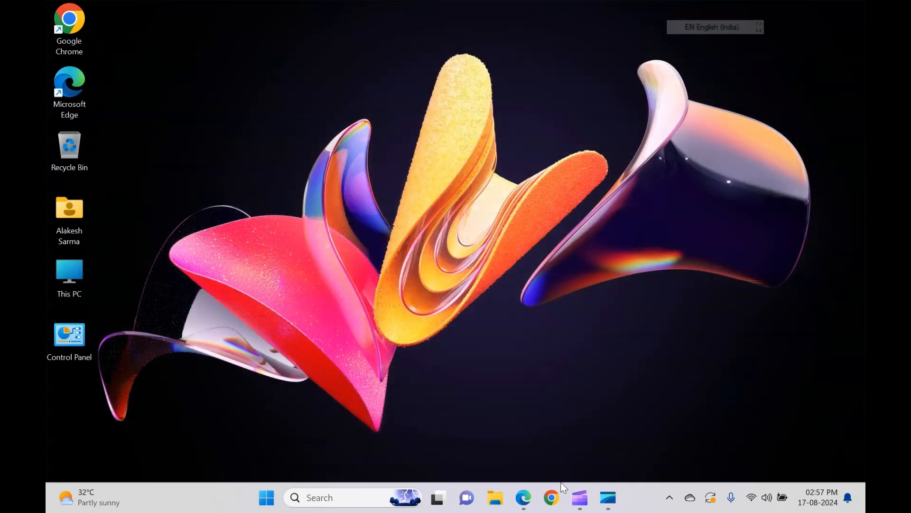
Switch to Google Chrome and search the web for obs
click(552, 499)
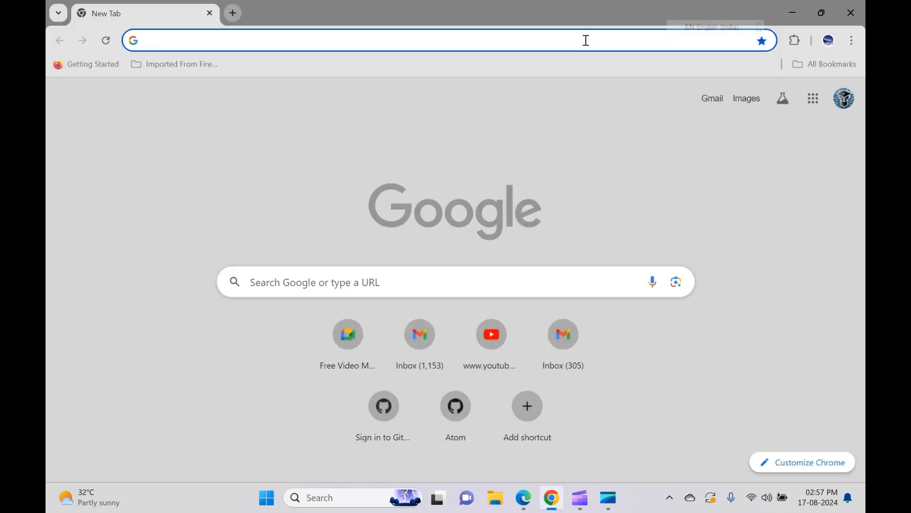
text(obs)
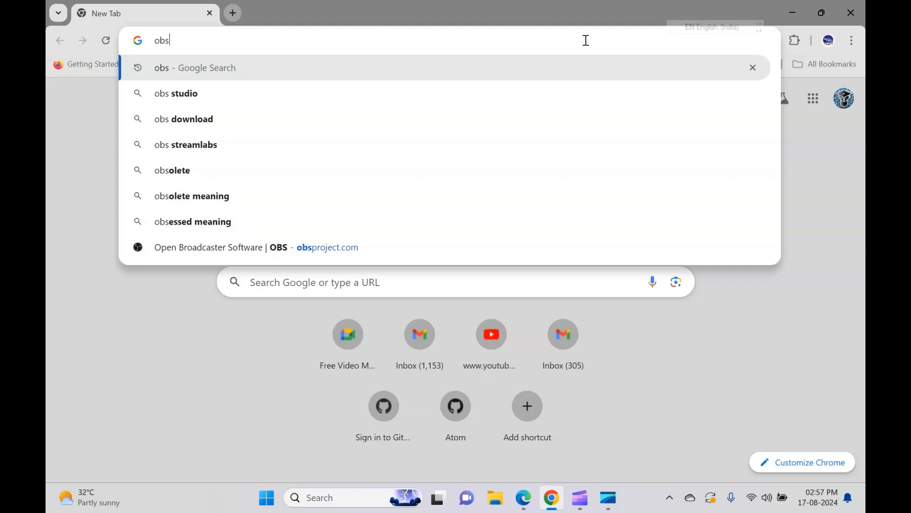
key(Return)
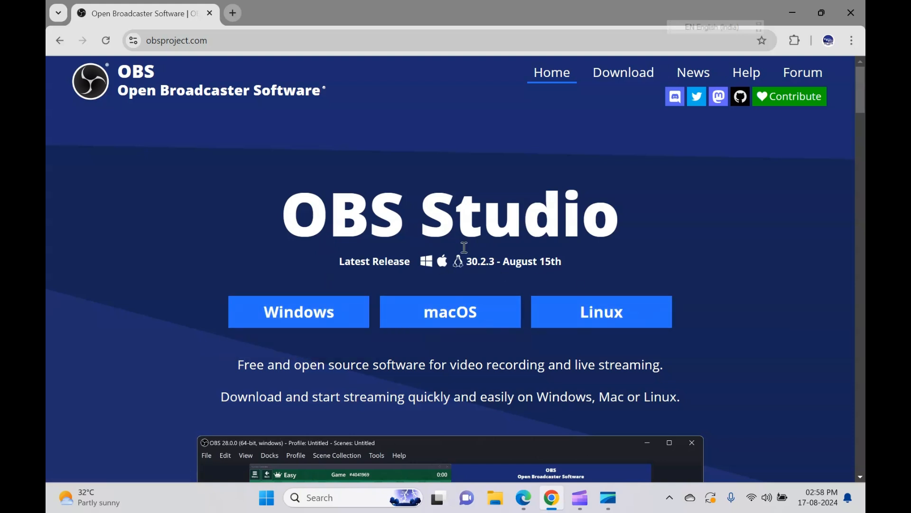
Download the Windows version of OBS Studio and save OBS-Studio-30.2.3-Windows-Installer in the Downloads folder
scroll(601, 238, down, 1)
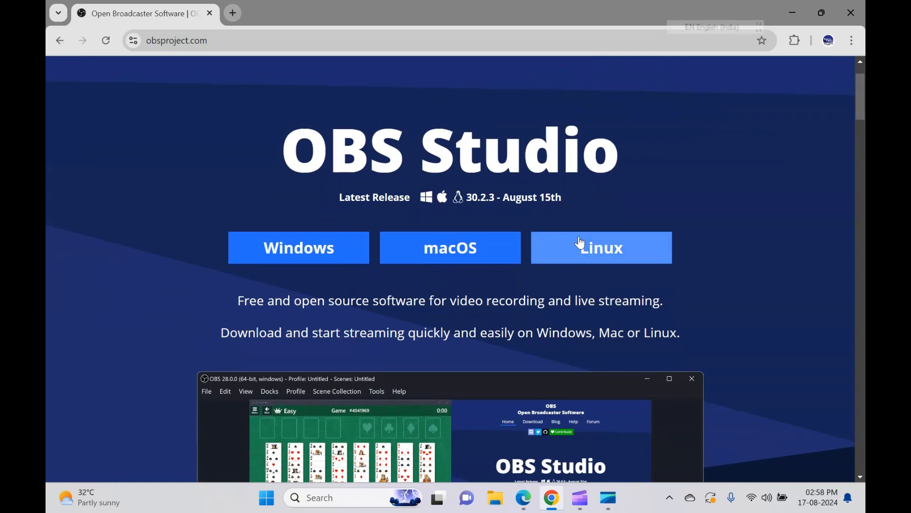
click(311, 250)
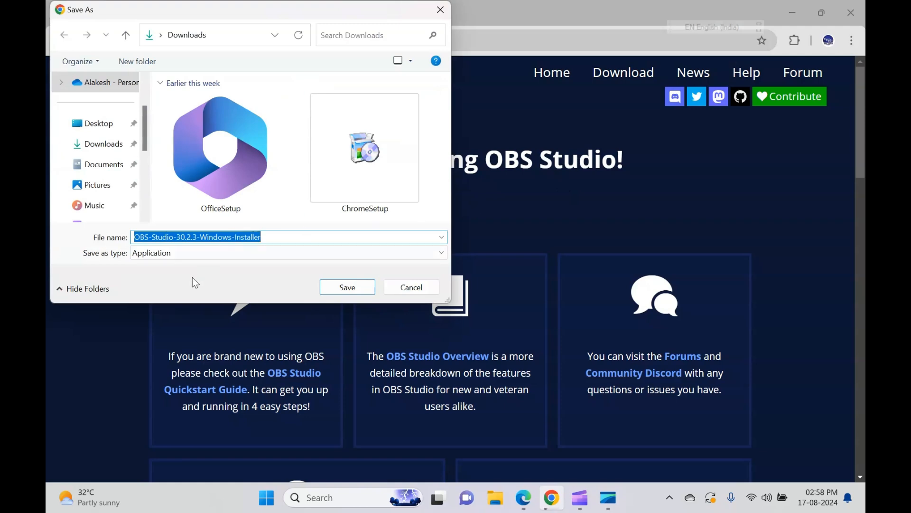
click(343, 287)
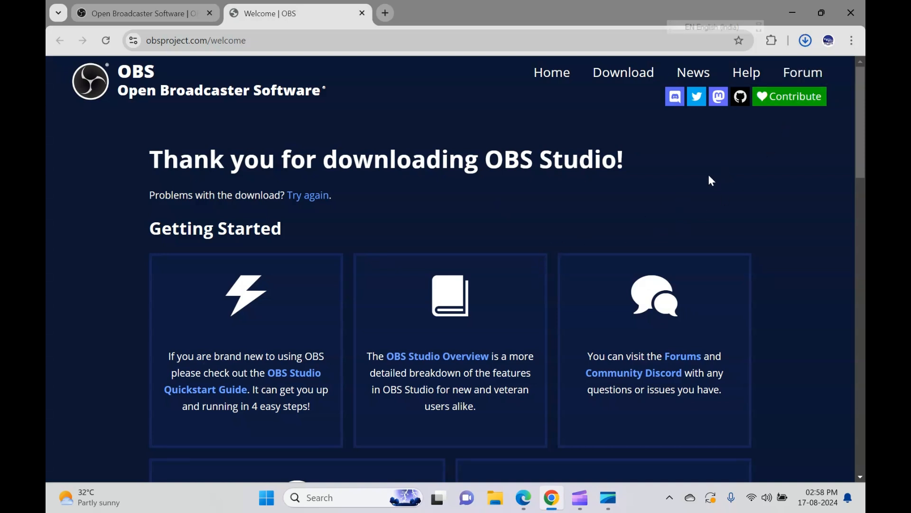
Run the downloaded OBS-Studio-30.2.3-Windows-Installer.exe from the browser's recent downloads
click(807, 41)
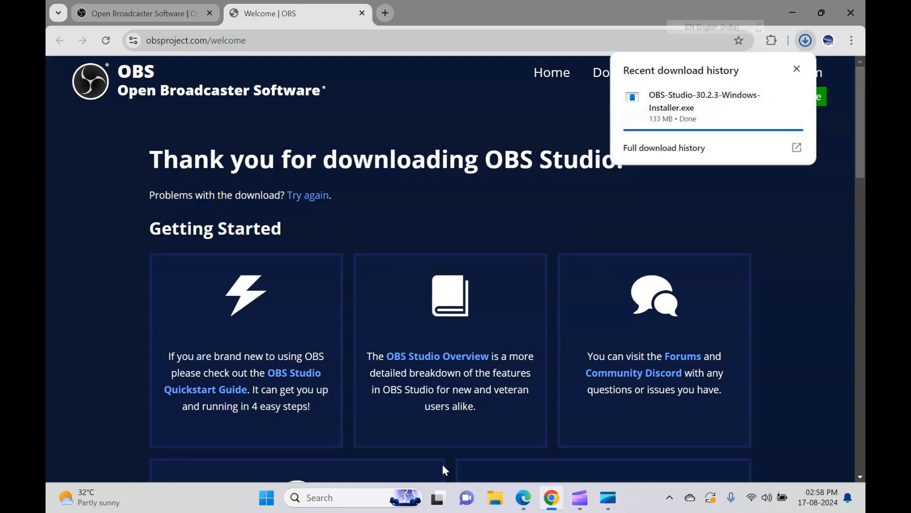
mouse_move(693, 133)
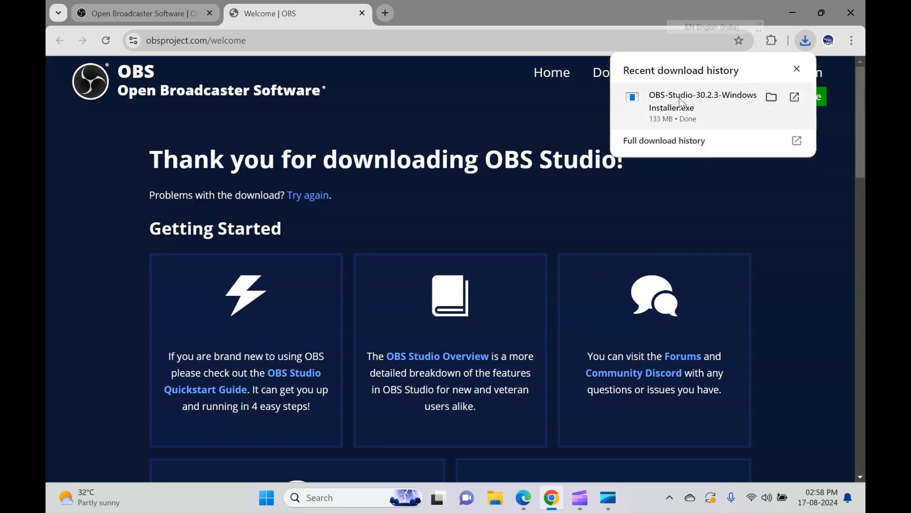
click(665, 103)
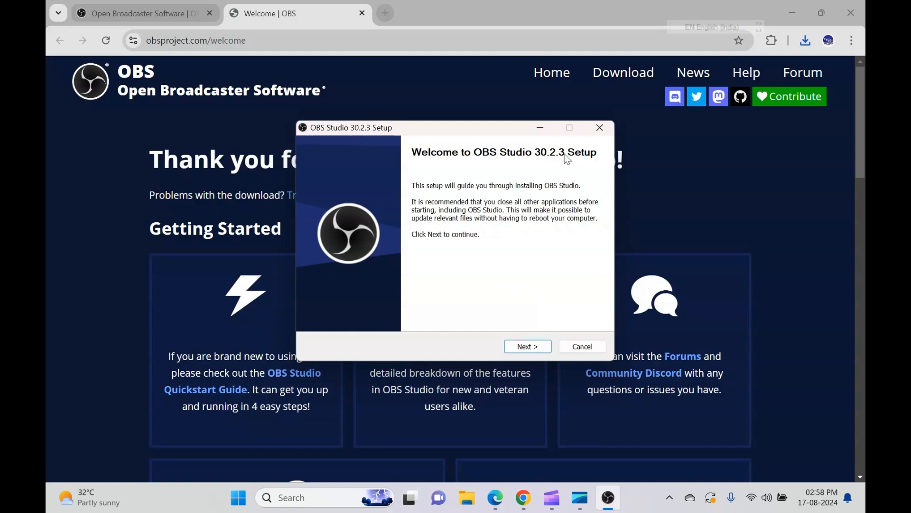
Continue past the setup welcome page, look through the GNU General Public License and proceed to the install location
click(529, 347)
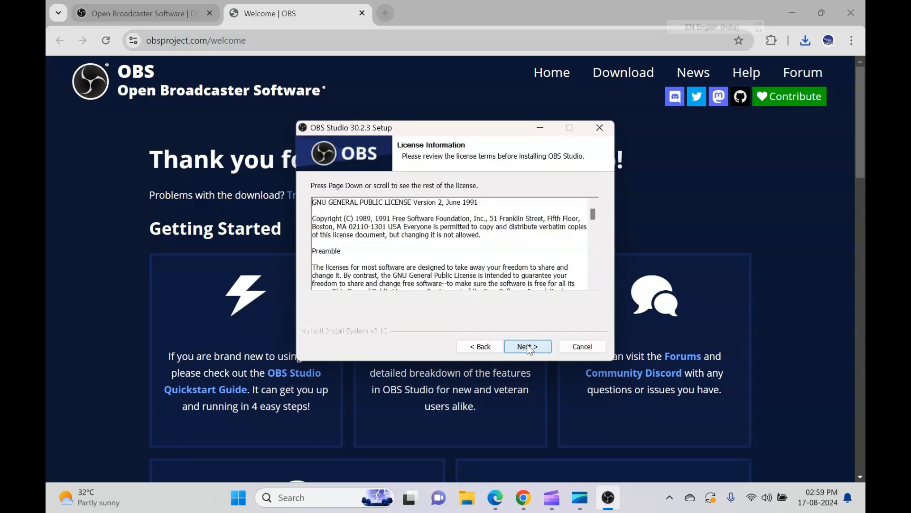
scroll(482, 241, down, 7)
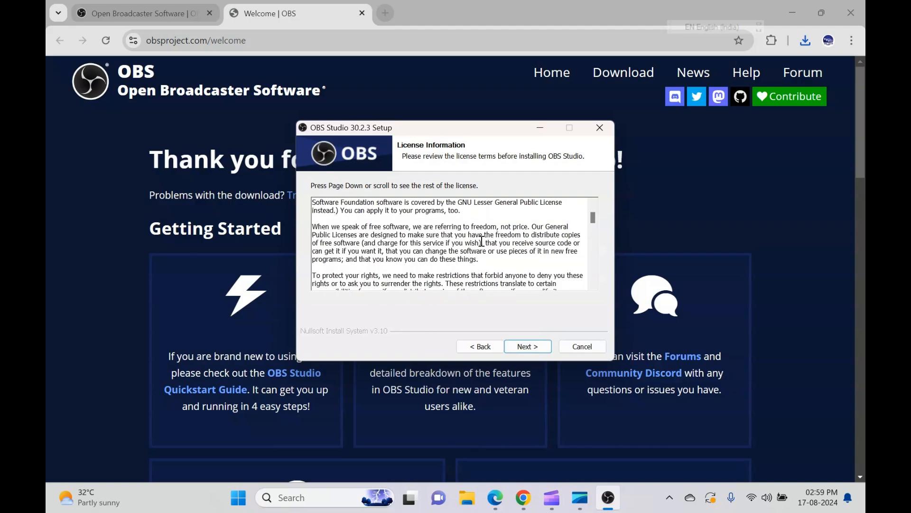
scroll(481, 242, down, 20)
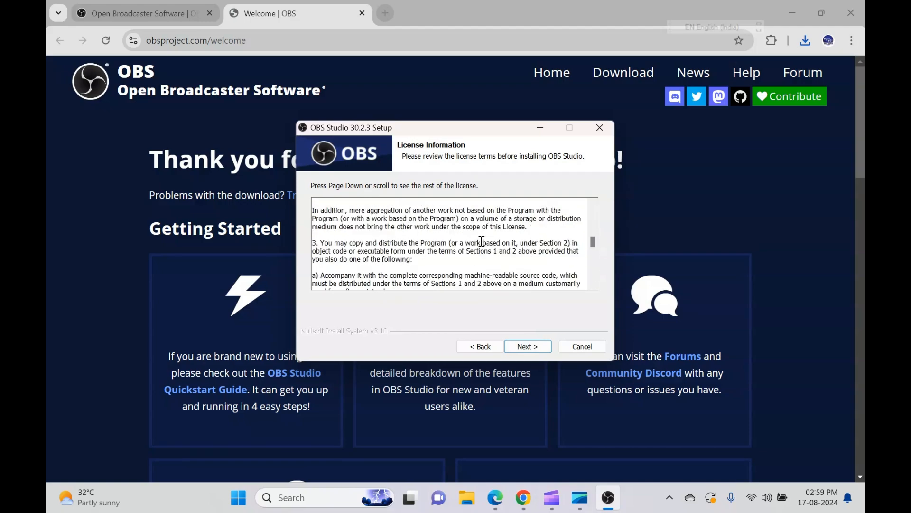
scroll(482, 242, down, 20)
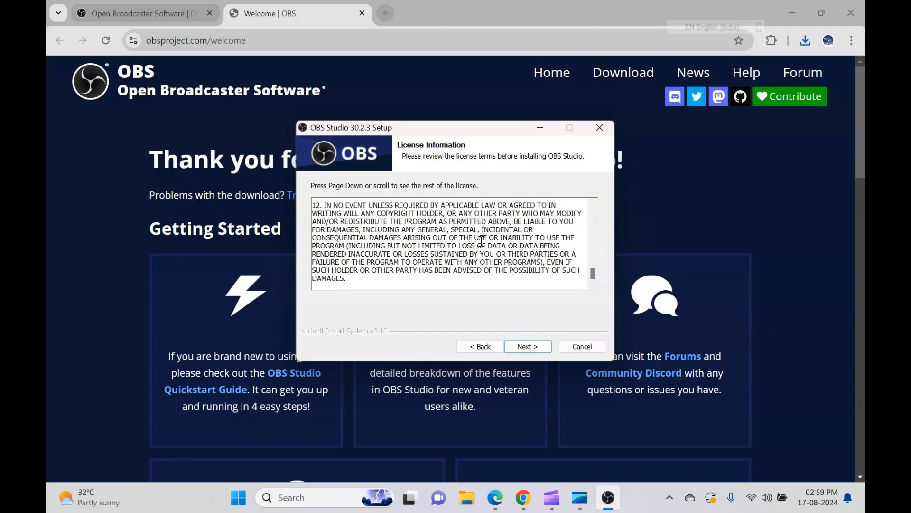
click(527, 347)
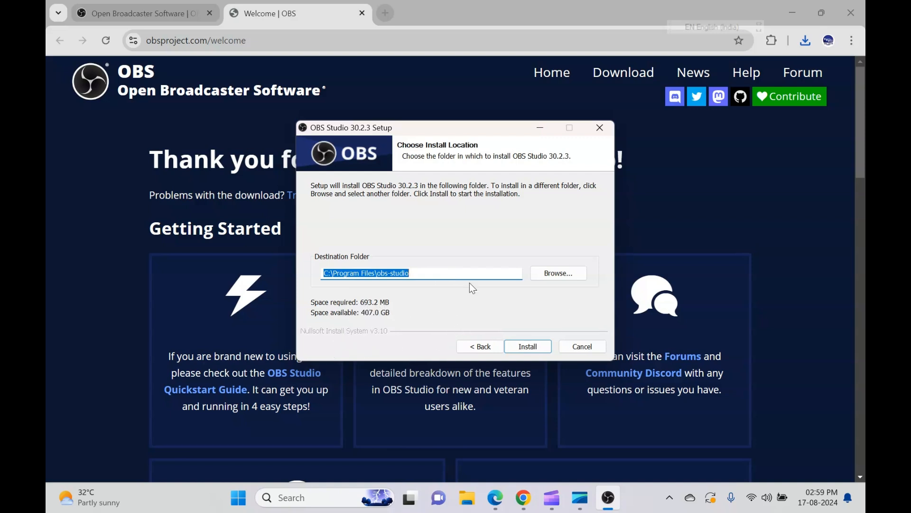
Install OBS Studio in C:\Program Files\obs-studio and finish setup with Launch OBS Studio 30.2.3 enabled
click(532, 344)
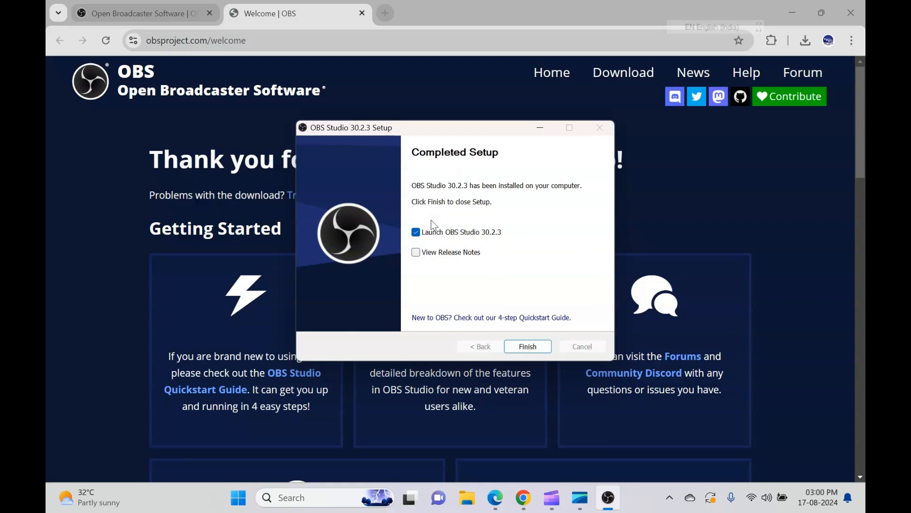
click(526, 344)
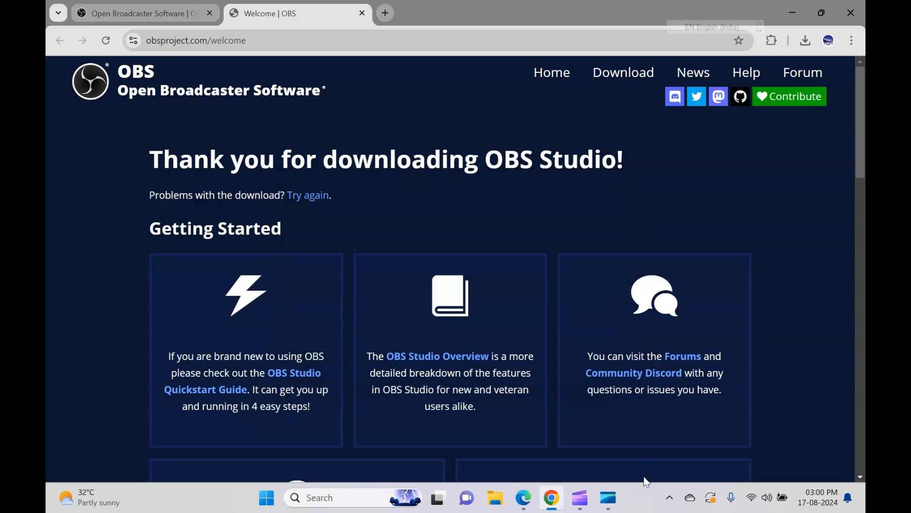
mouse_move(580, 498)
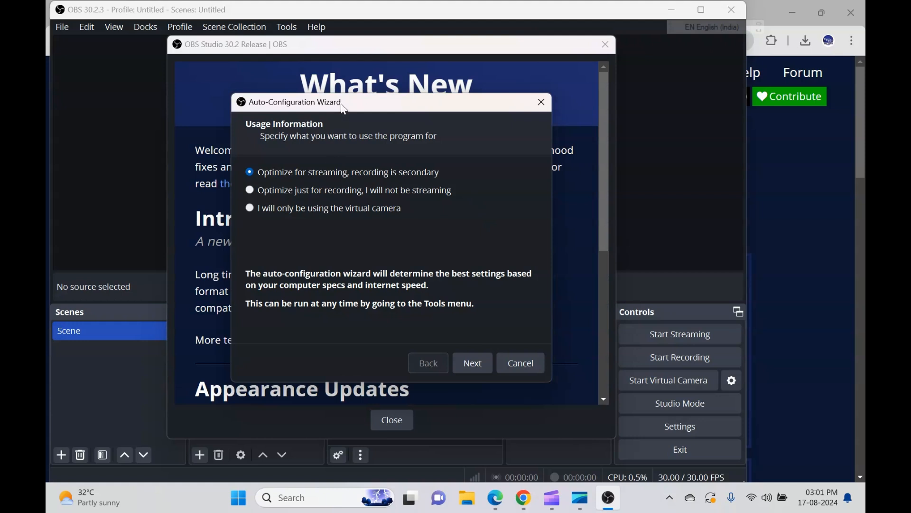
Cancel the Auto-Configuration Wizard, look through the OBS Studio 30.2 What's New notes and close them
drag(348, 109, 380, 104)
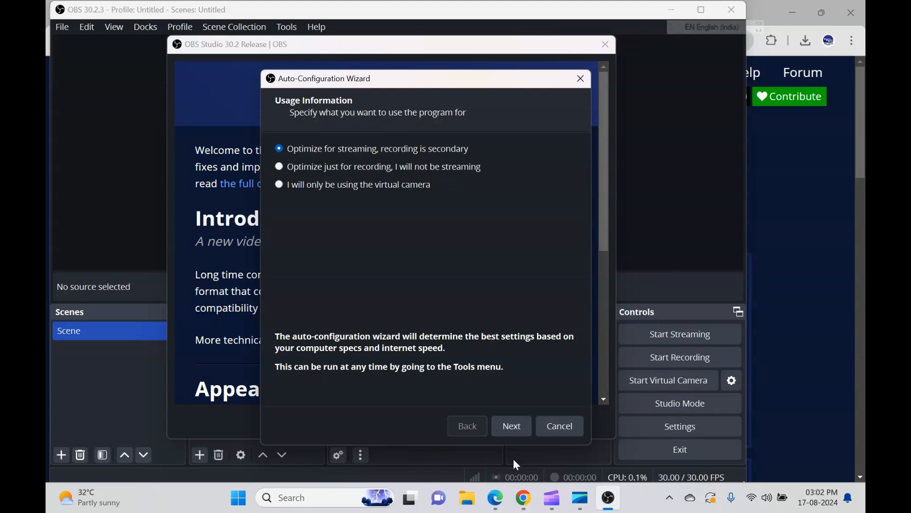
click(556, 427)
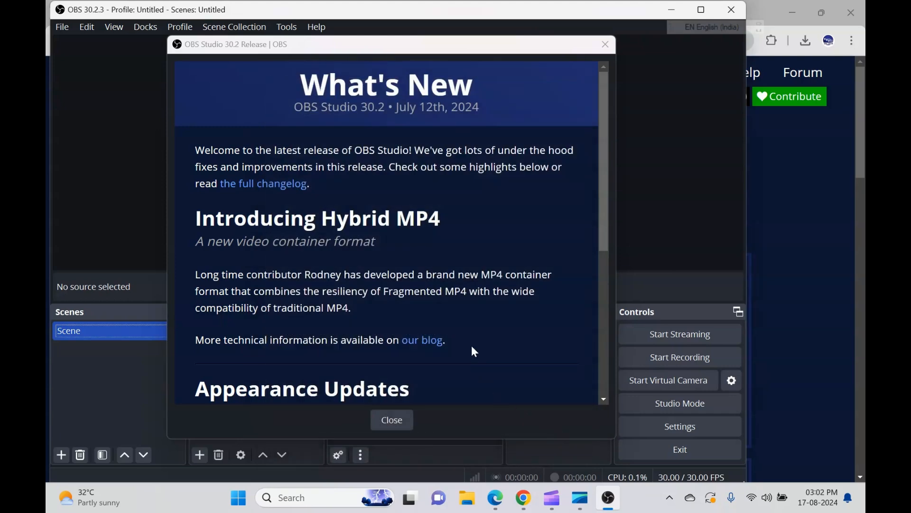
scroll(473, 342, down, 5)
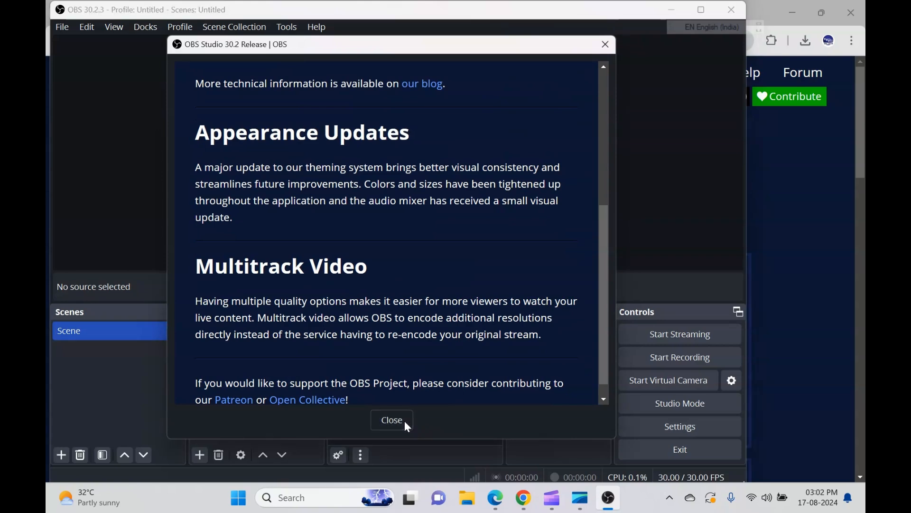
click(404, 420)
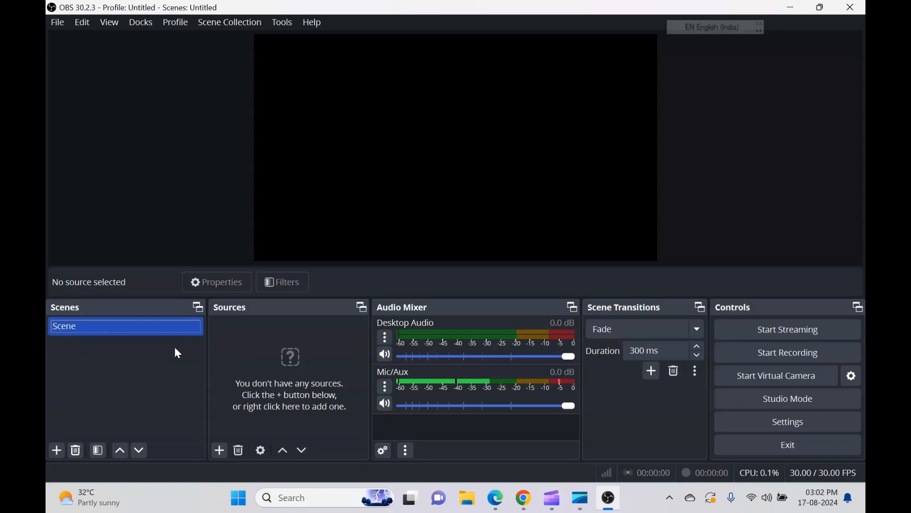
Rename the default scene as S1
right_click(84, 324)
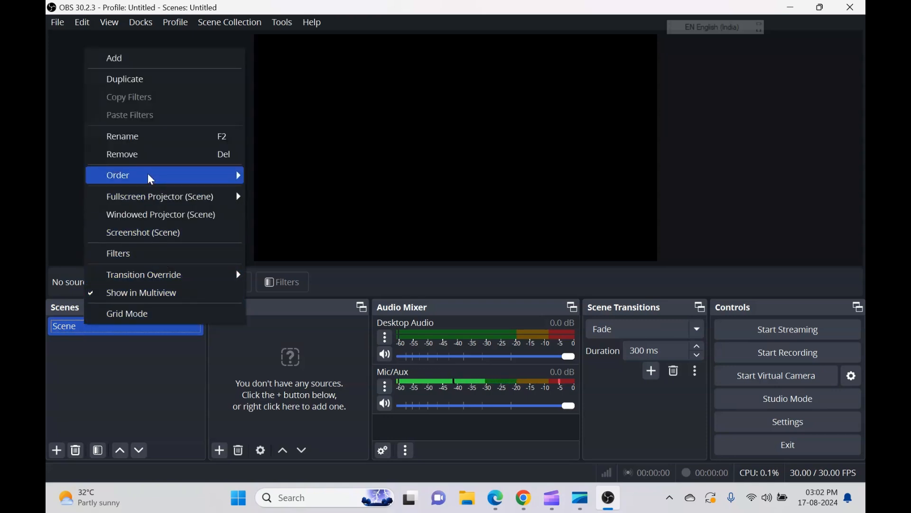
click(142, 136)
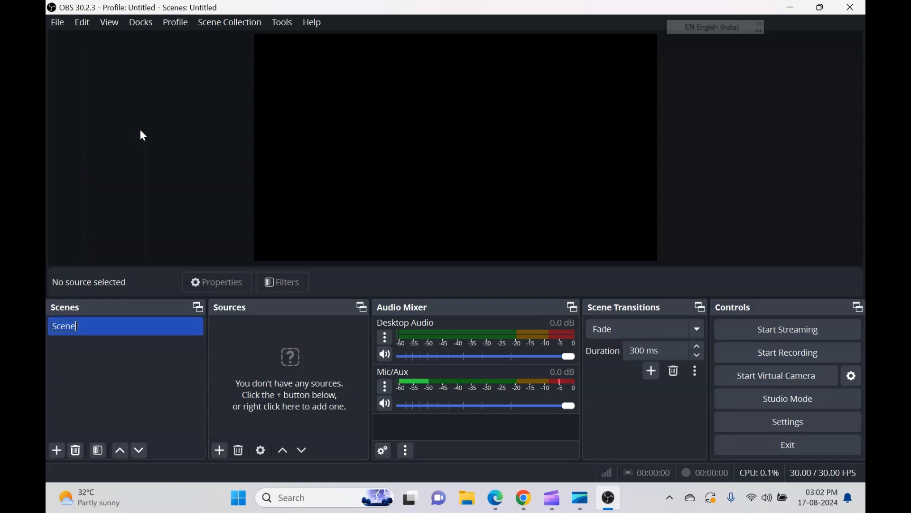
text(S1)
key(Return)
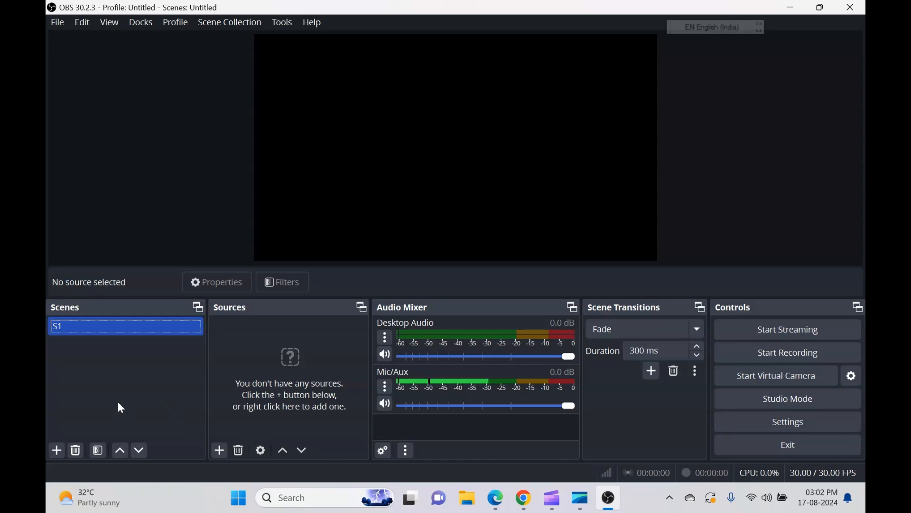
Add a second scene named S2
click(57, 450)
click(403, 237)
key(BackSpace)
key(BackSpace)
key(BackSpace)
key(BackSpace)
key(BackSpace)
key(BackSpace)
text(2)
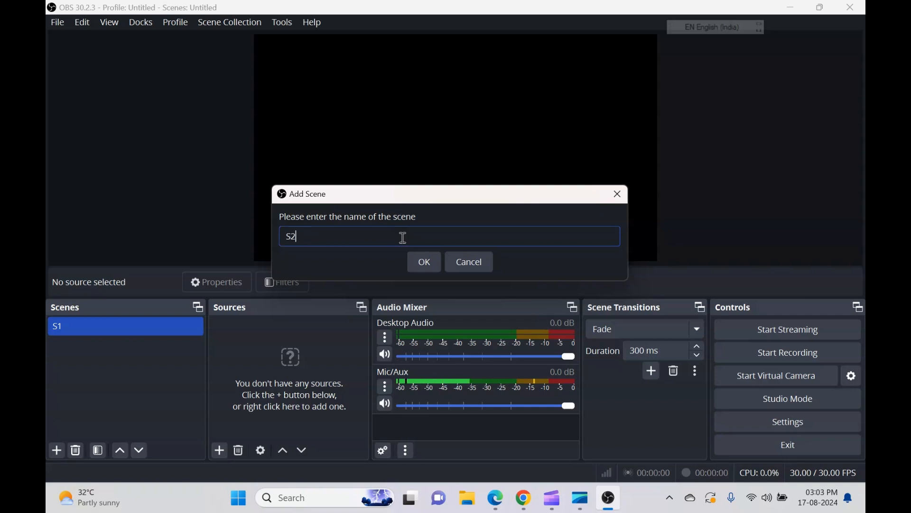
click(432, 264)
Add a new Window Capture source to scene S1 for the Chrome window "Welcome | OBS", with the Automatic capture method
click(115, 323)
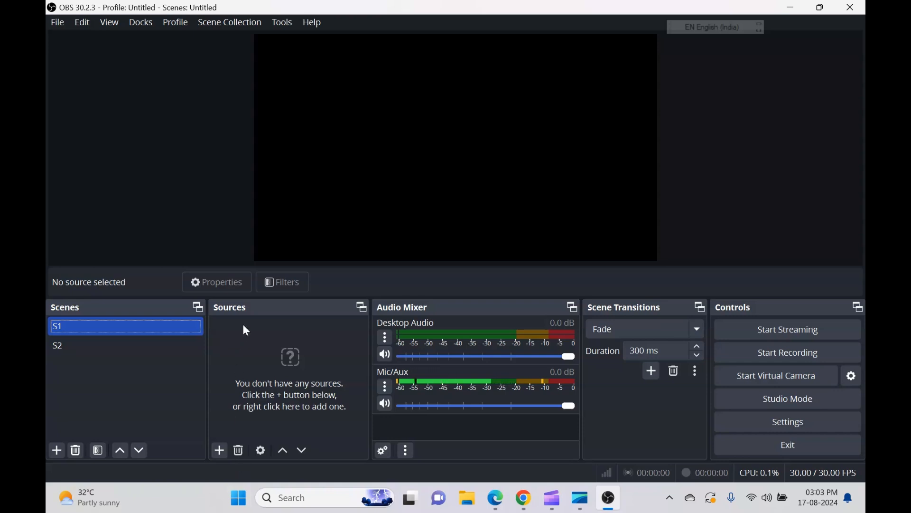
click(219, 451)
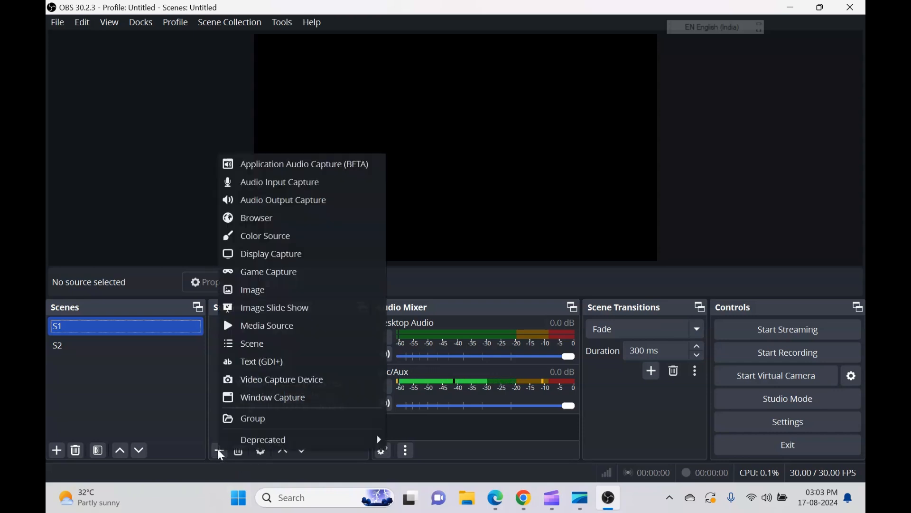
click(263, 400)
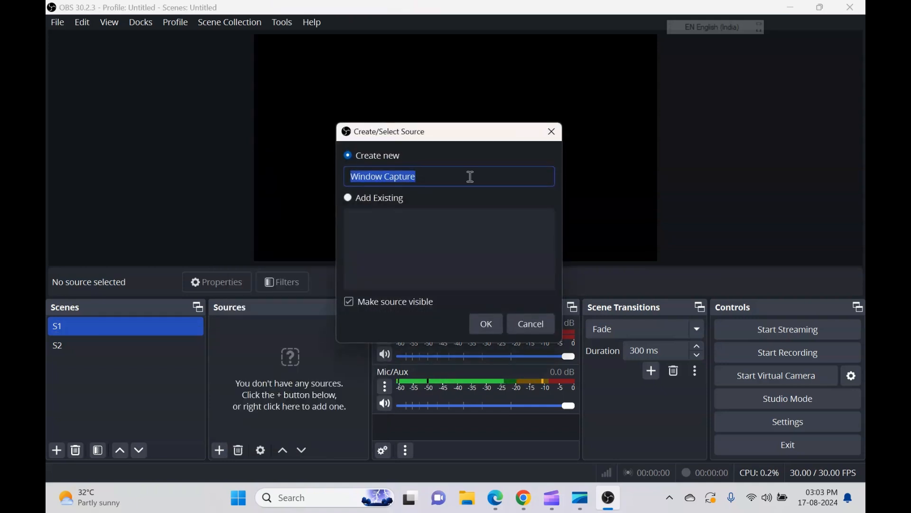
click(484, 323)
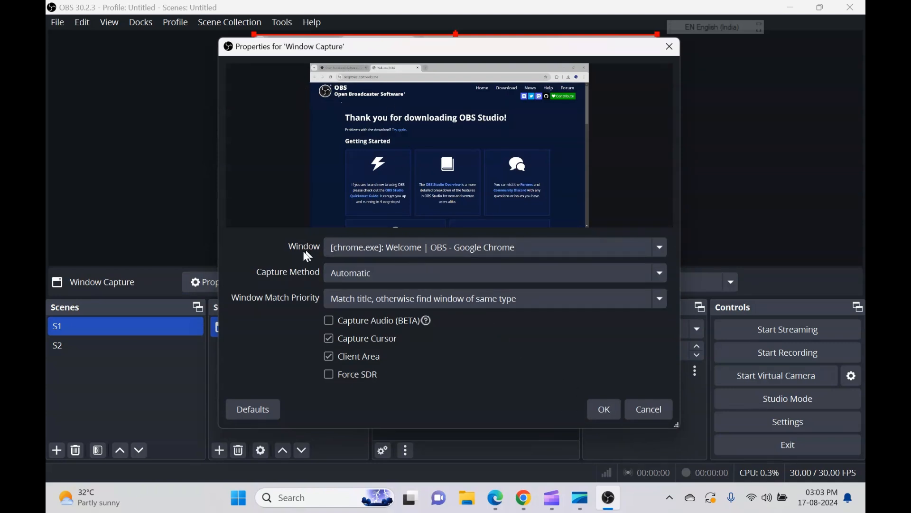
click(505, 246)
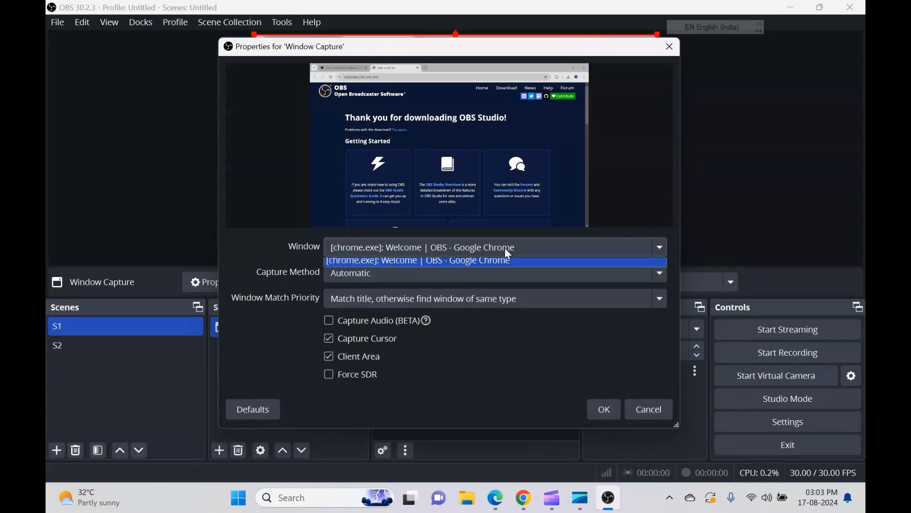
click(506, 246)
click(426, 275)
click(425, 275)
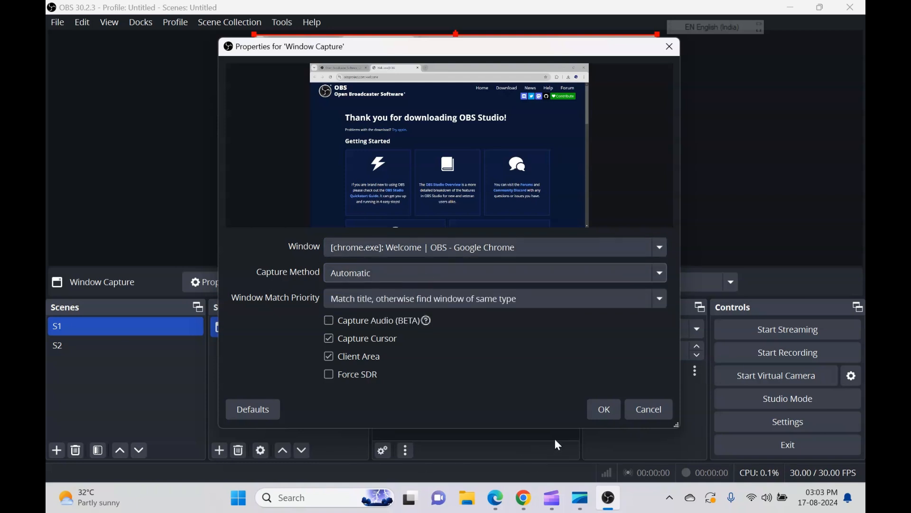
click(605, 411)
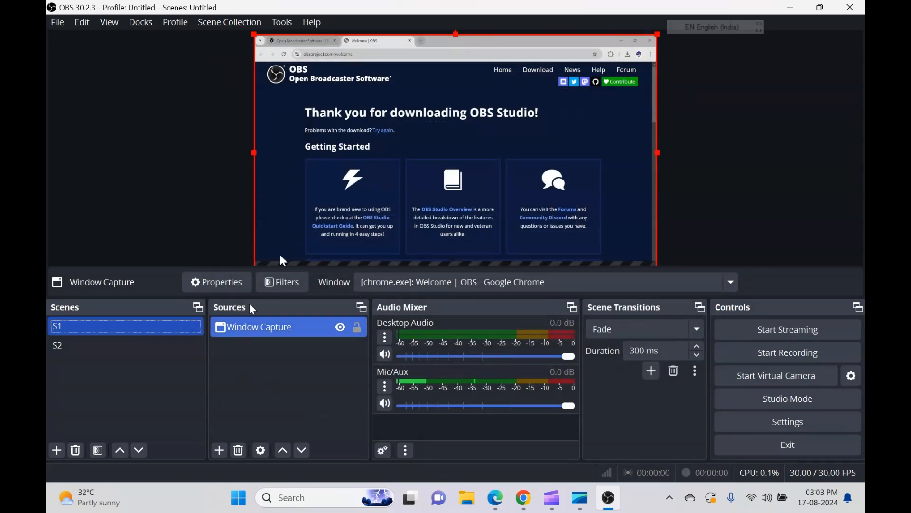
Add a new Display Capture source to scene S1 and dismiss its properties without applying them
click(221, 451)
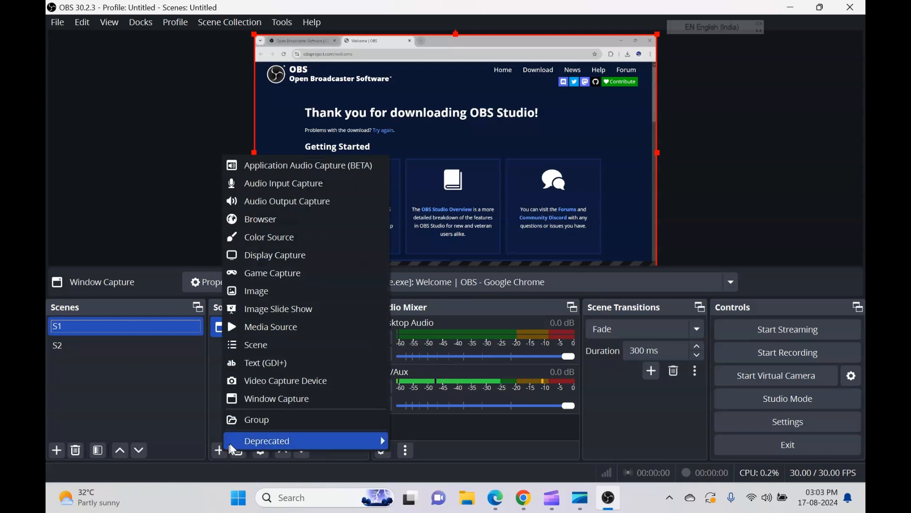
click(275, 258)
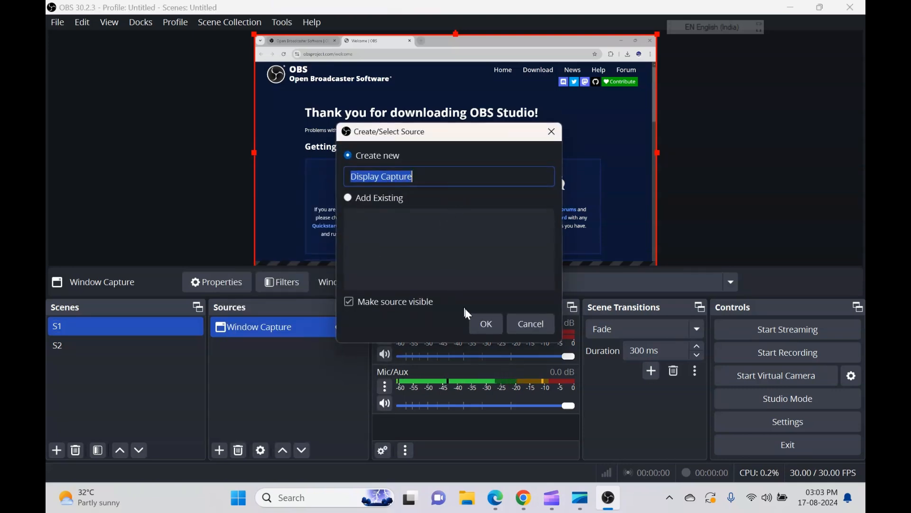
click(487, 324)
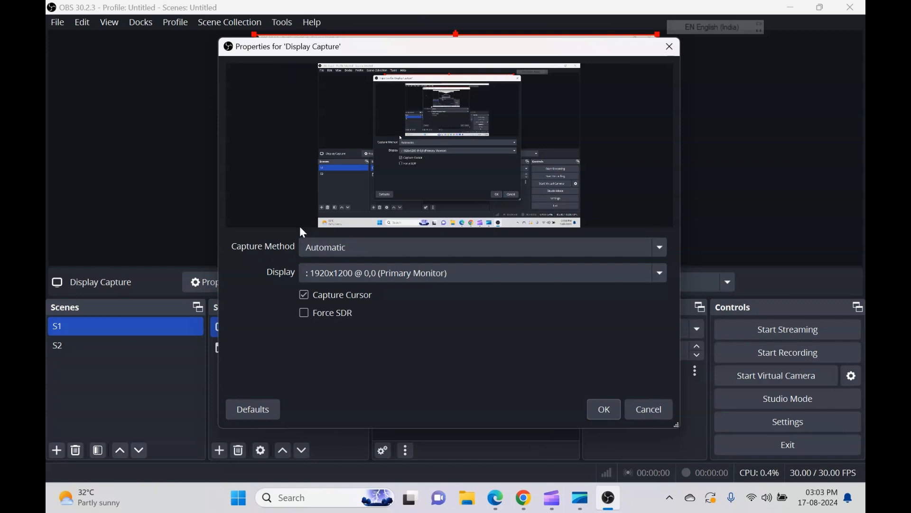
click(651, 411)
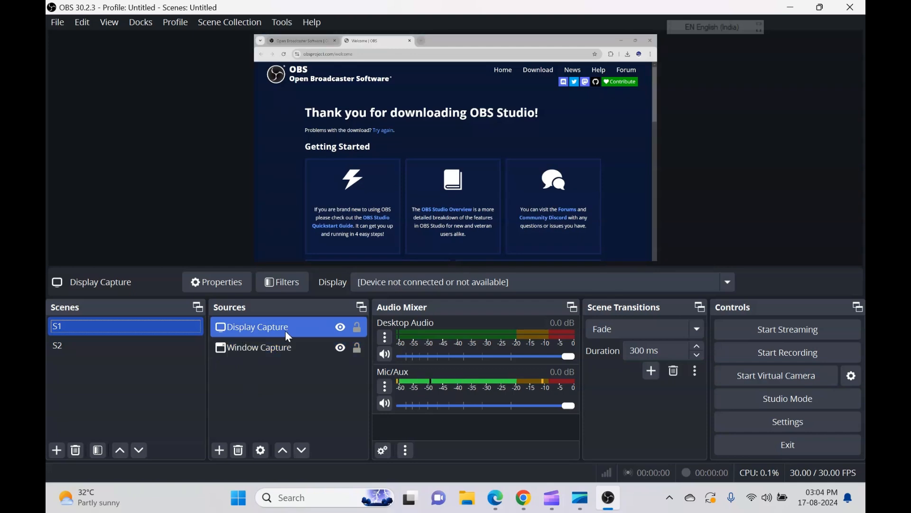
Switch between scenes S1 and S2 to compare their sources, ending on S1
click(95, 332)
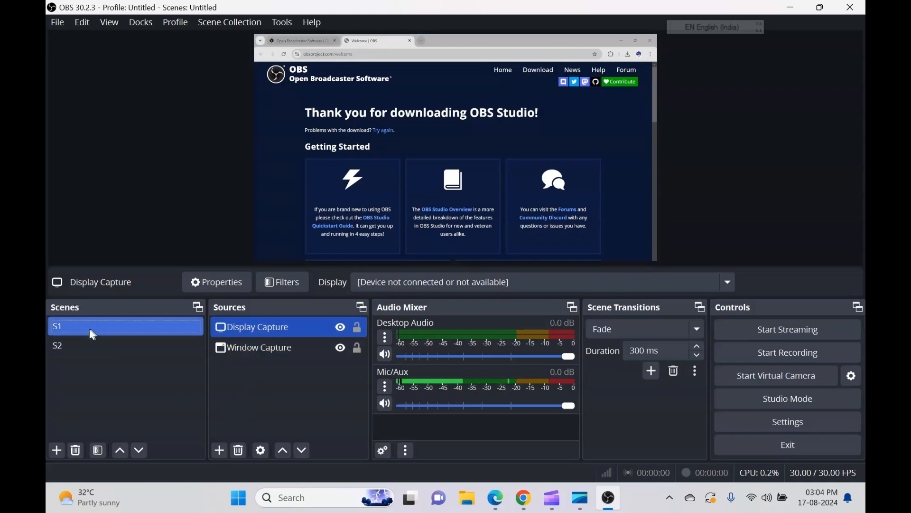
click(73, 344)
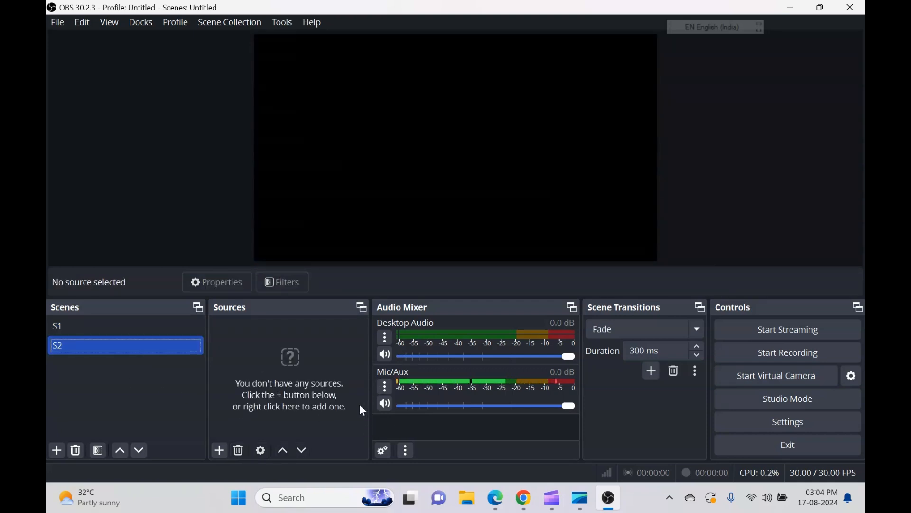
click(144, 331)
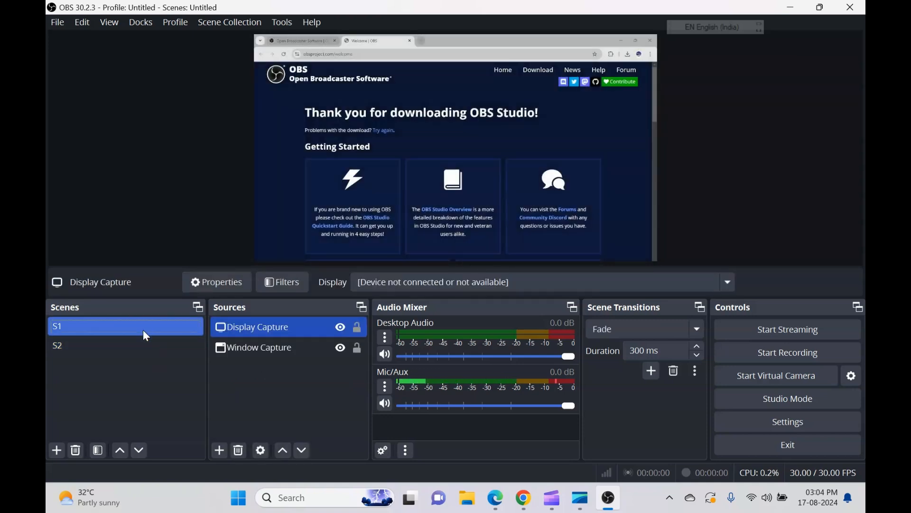
double_click(143, 329)
Switch to Microsoft Clipchamp to view its running screen recording, hide the screen-sharing notice and minimize the window
mouse_move(609, 498)
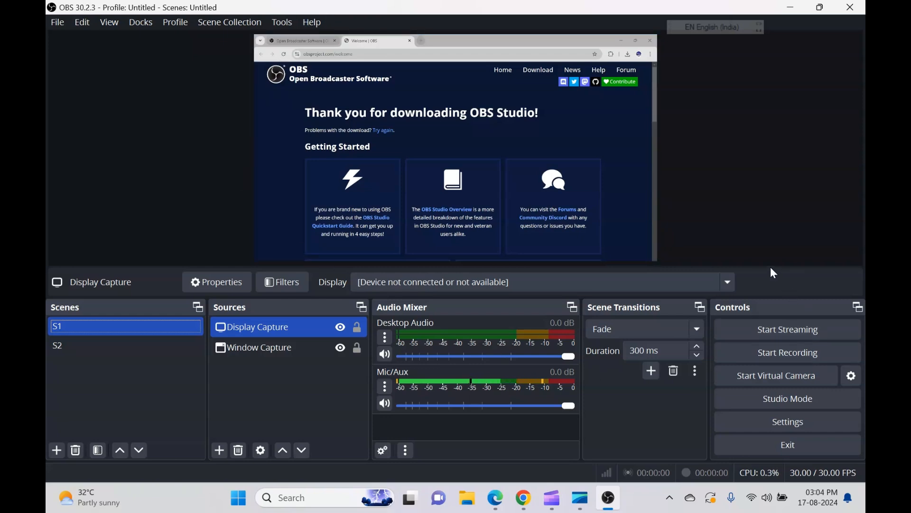
click(561, 504)
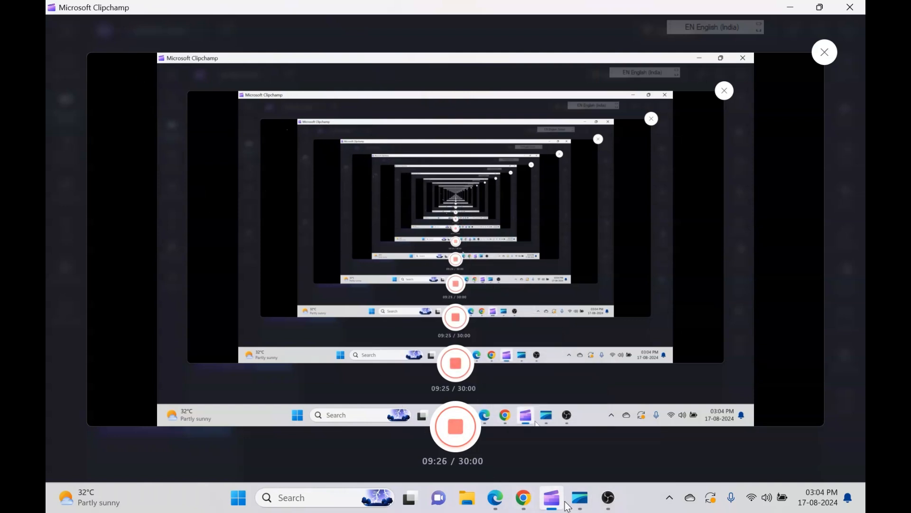
click(580, 498)
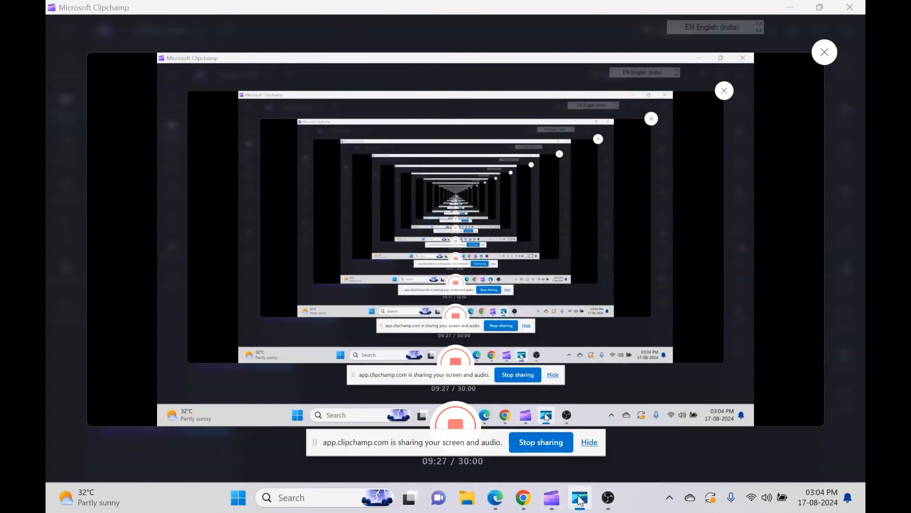
click(590, 441)
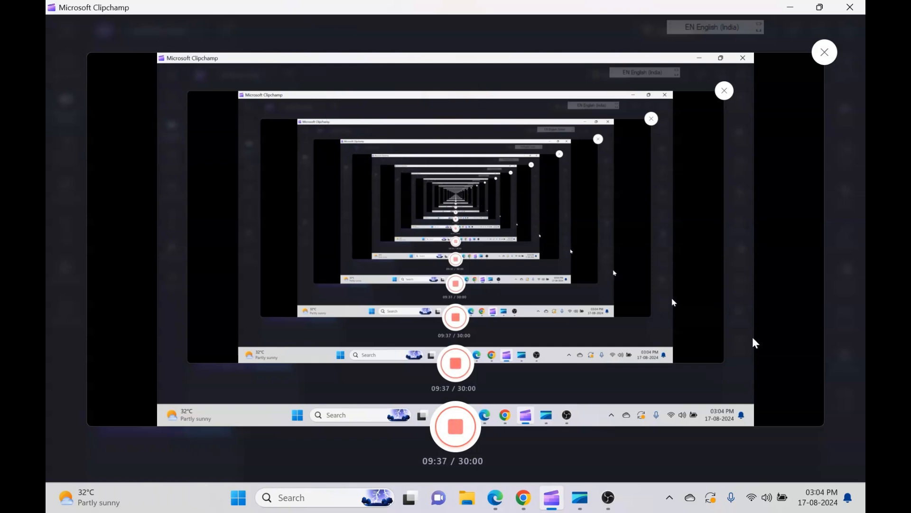
click(790, 7)
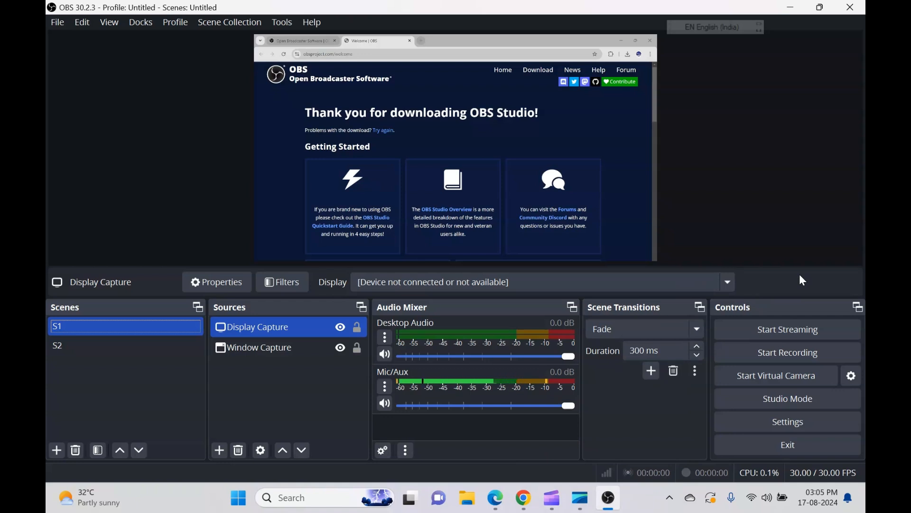
Bring the Microsoft Clipchamp recording screen back to the front
mouse_move(559, 507)
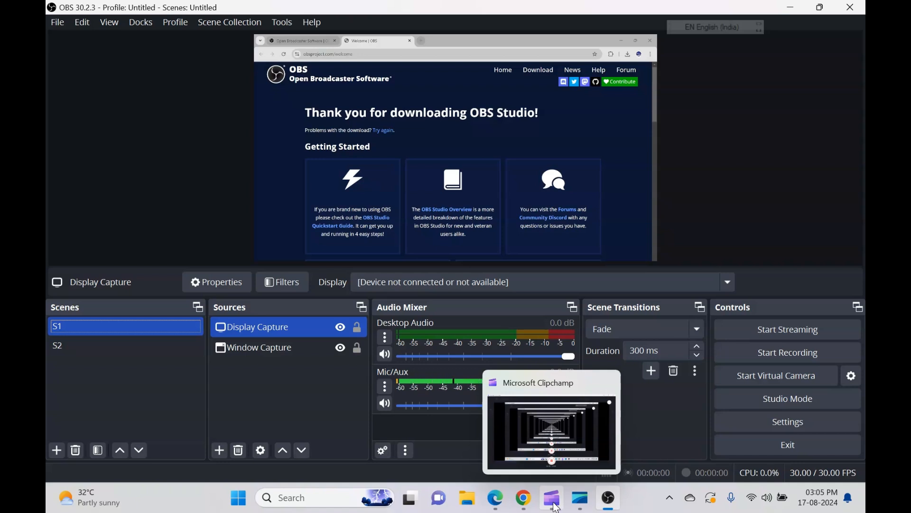
click(560, 502)
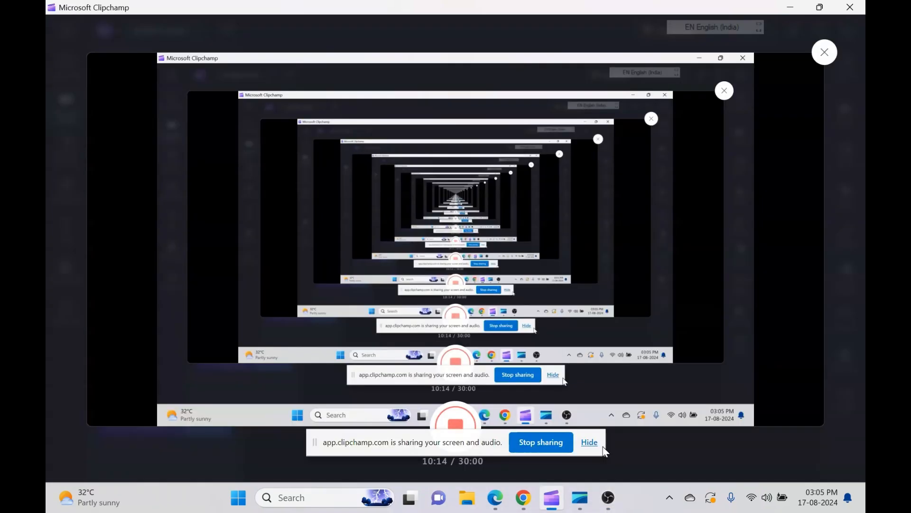